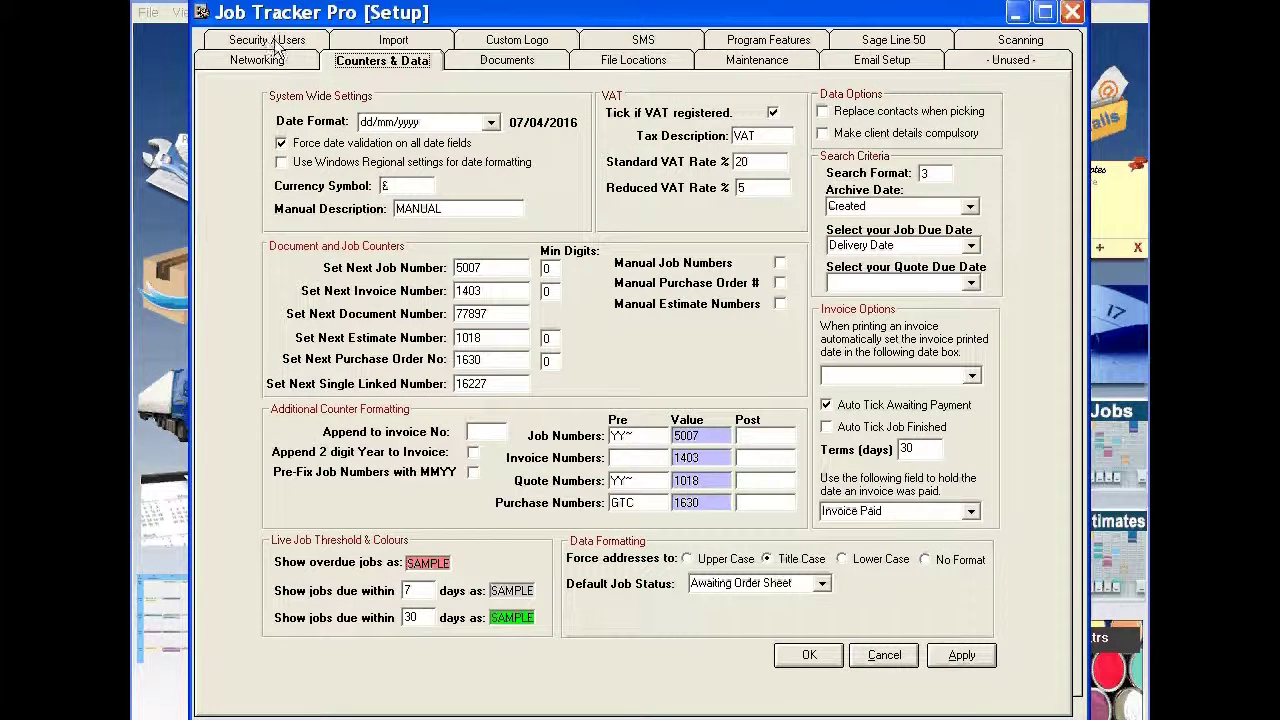
Step: Open Security / Users in Setup and bring up the Manage Users window listing 18 users
left_click(268, 41)
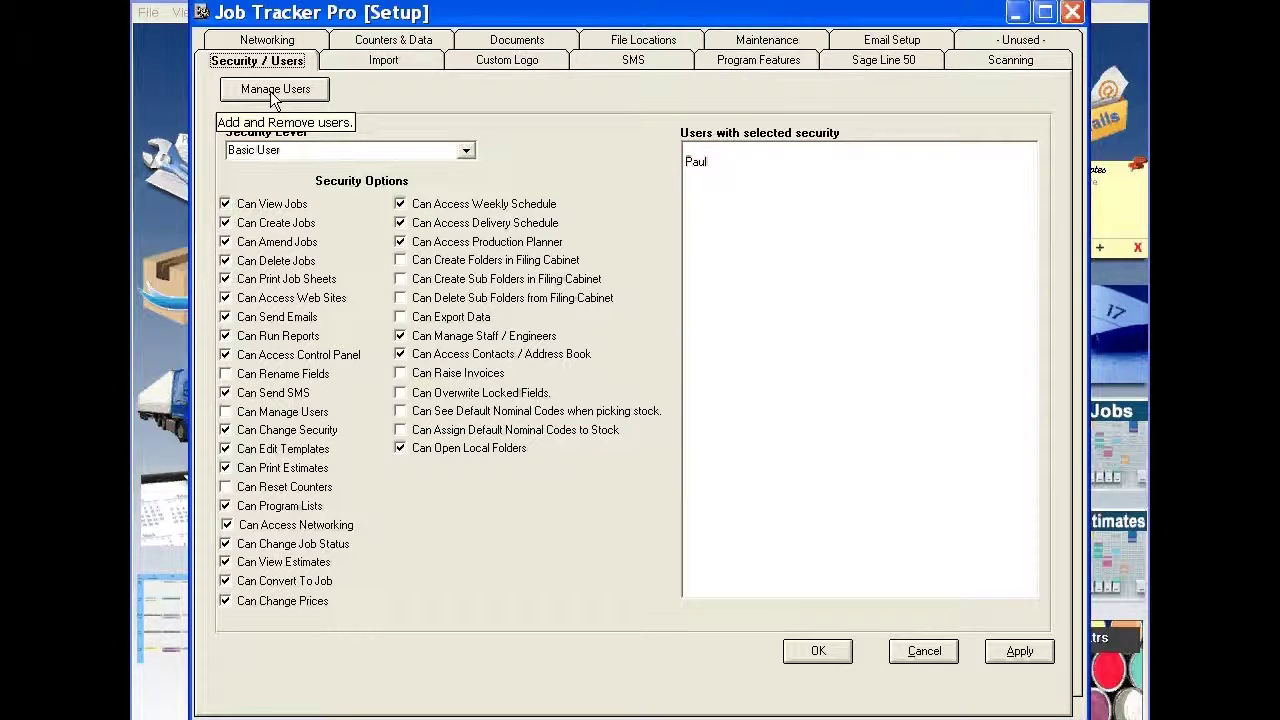
left_click(271, 90)
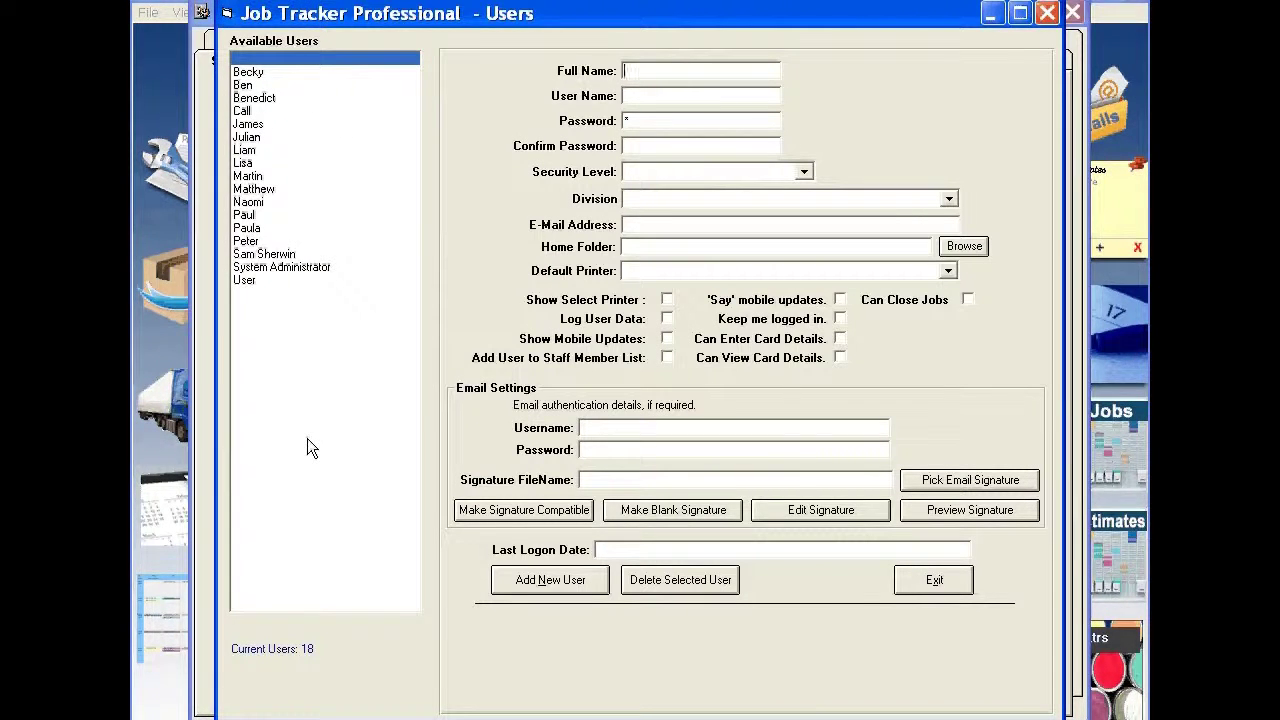
Step: Load an existing user, retype their password confirmation, and save the user record
left_click(265, 254)
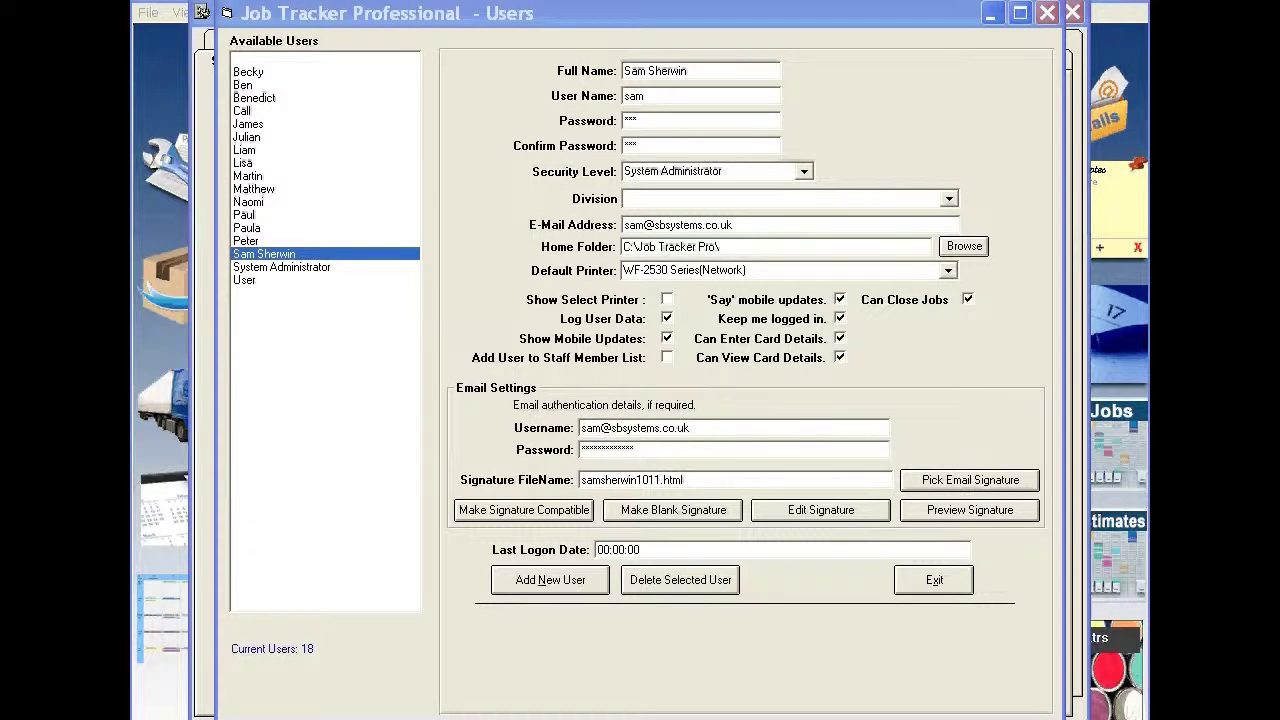
left_click(682, 120)
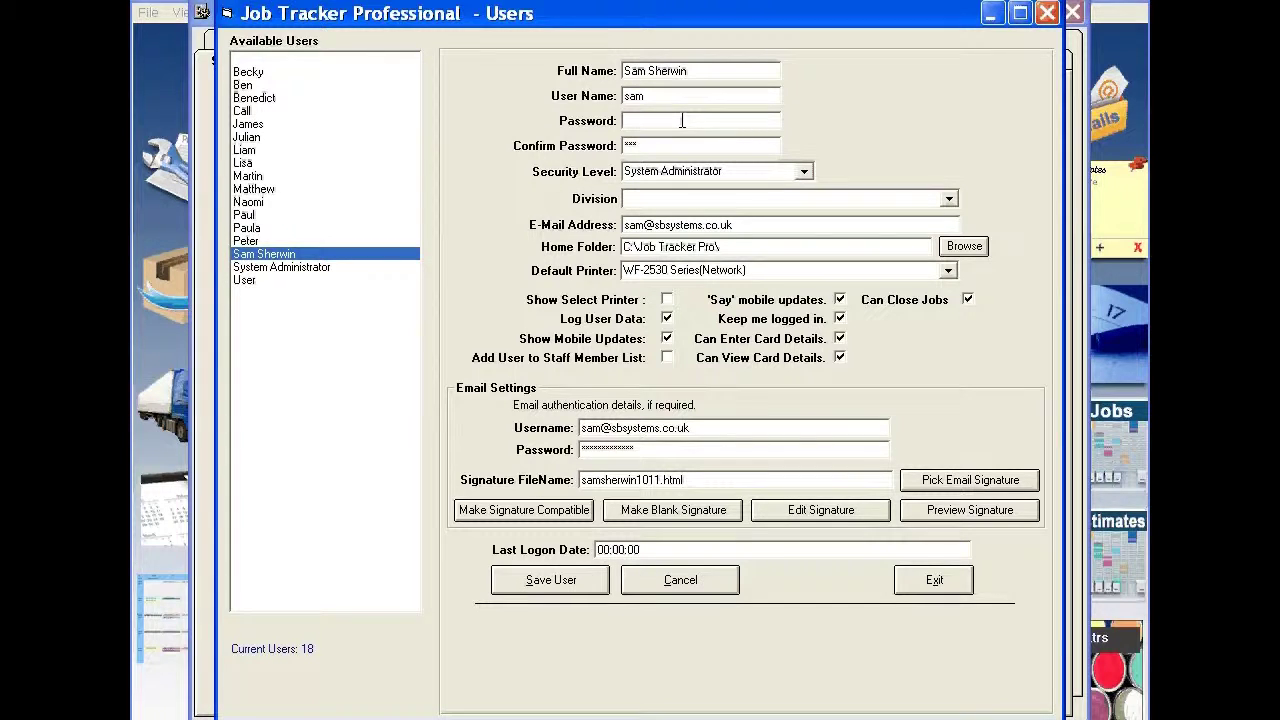
key("Tab")
key("shift+End")
type("***")
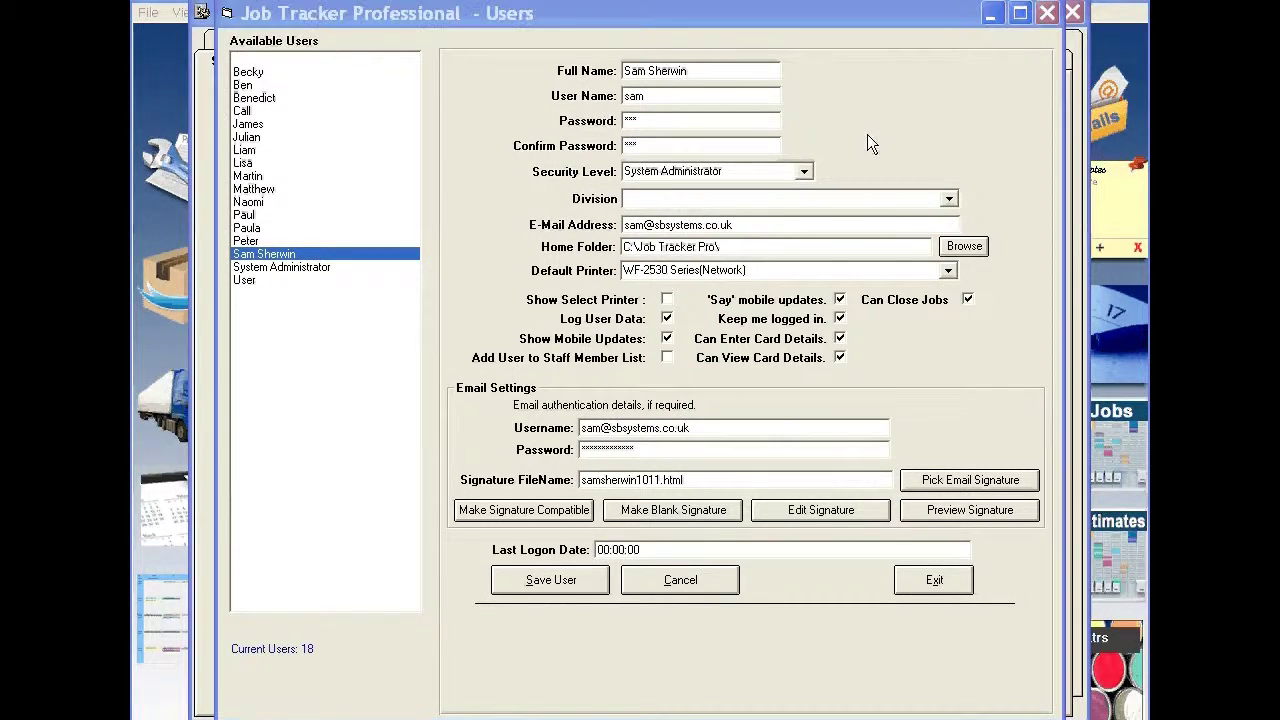
left_click(551, 581)
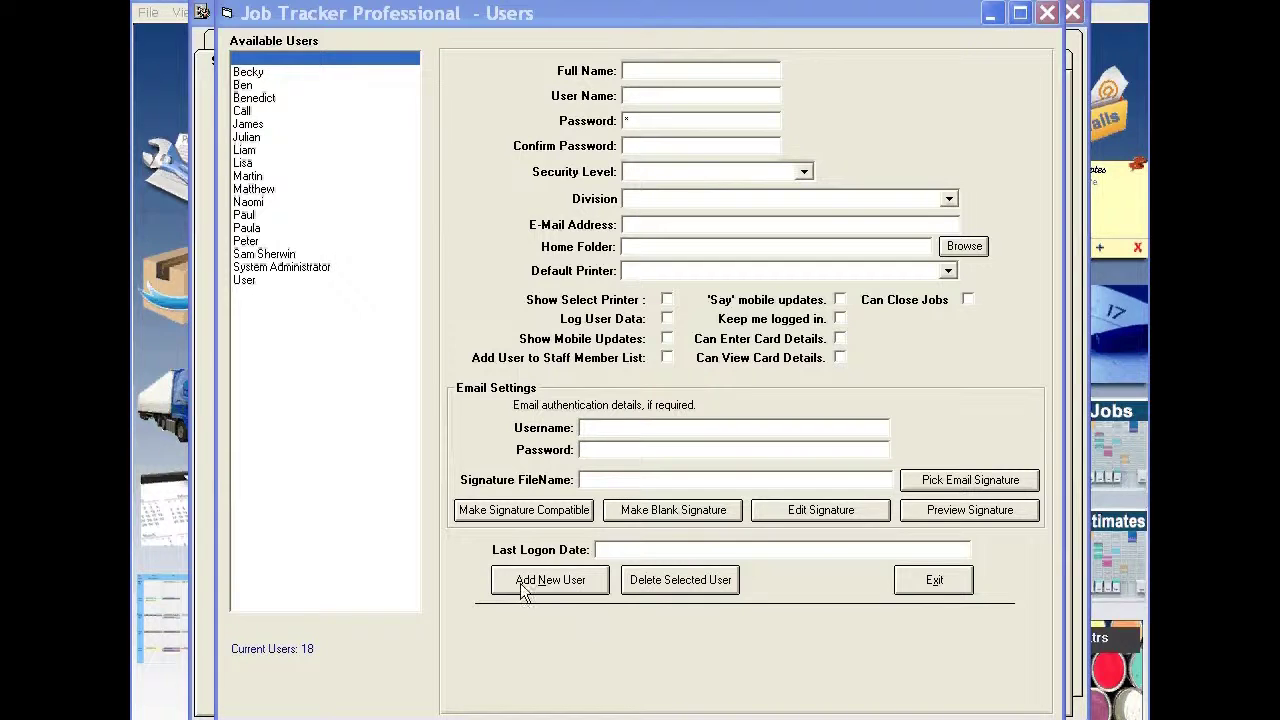
Step: Add a new user and enter the user's full name and user name
left_click(522, 582)
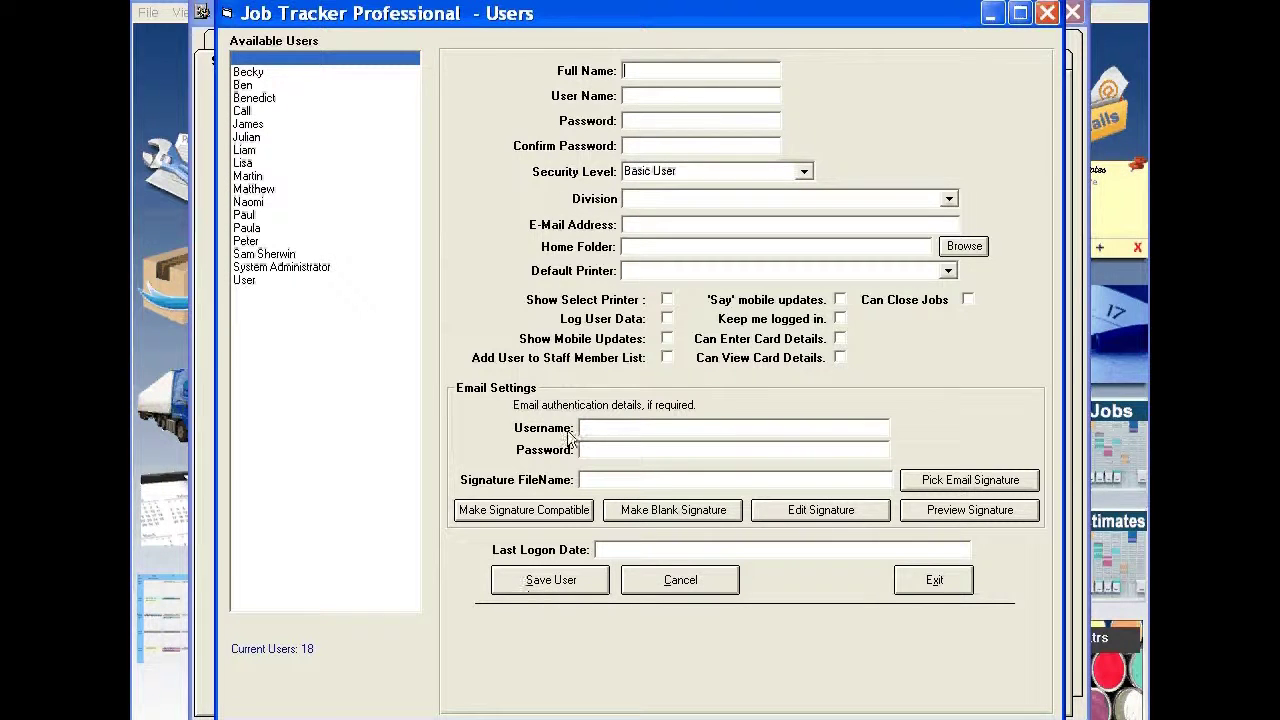
left_click(687, 72)
left_click(689, 93)
type("sam")
Step: Enter the new user's password and matching confirmation
key("Tab")
key("Tab")
key("Tab")
left_click(803, 173)
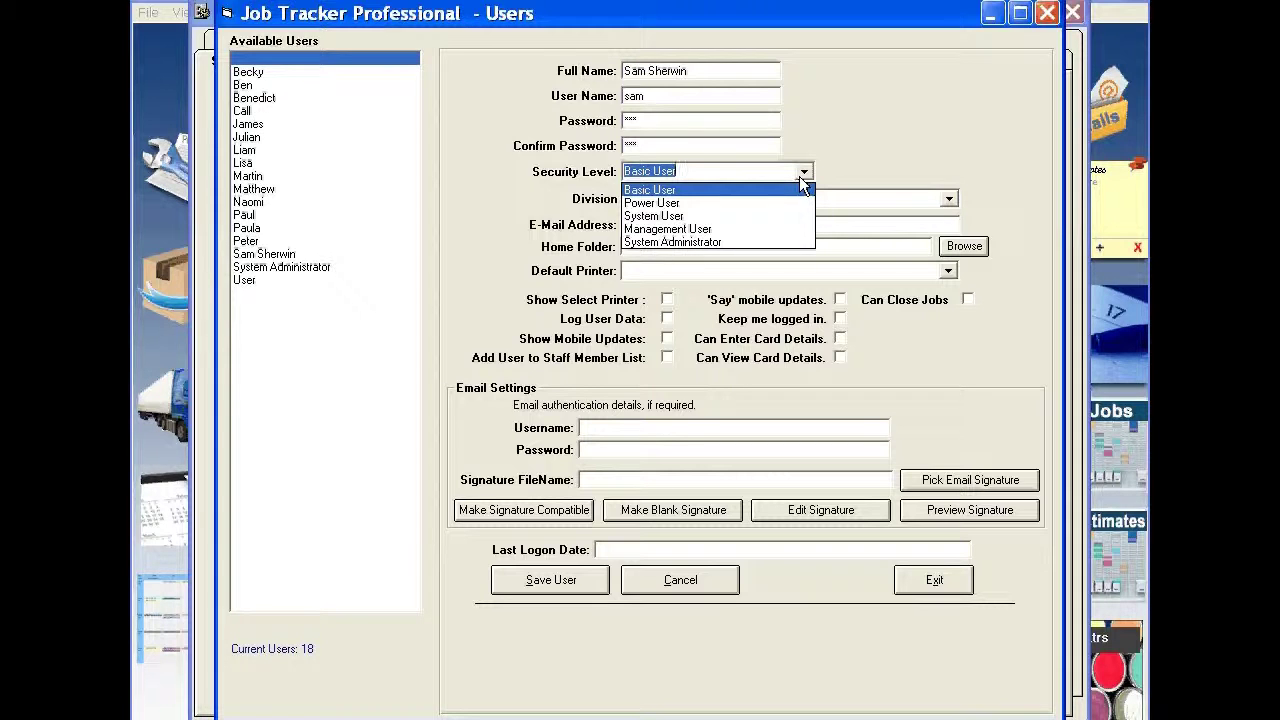
Step: Set the new user's security level to System Administrator and division to Essex
left_click(662, 243)
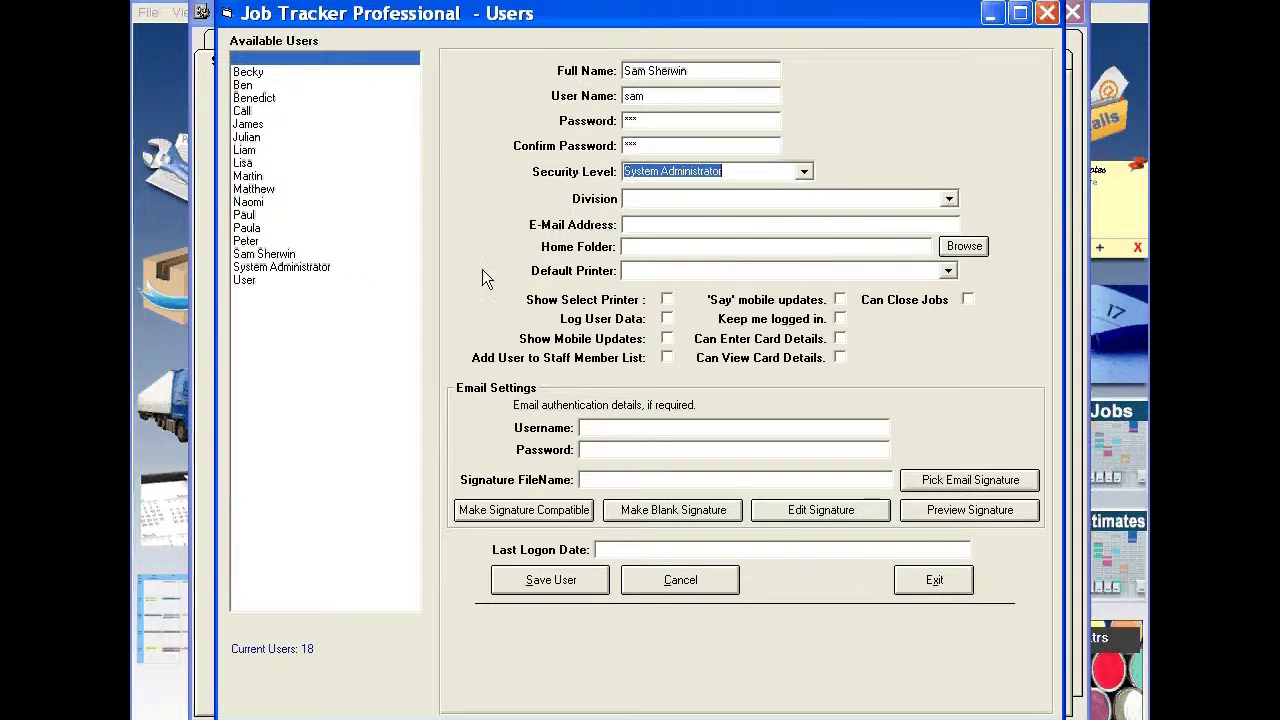
left_click(949, 199)
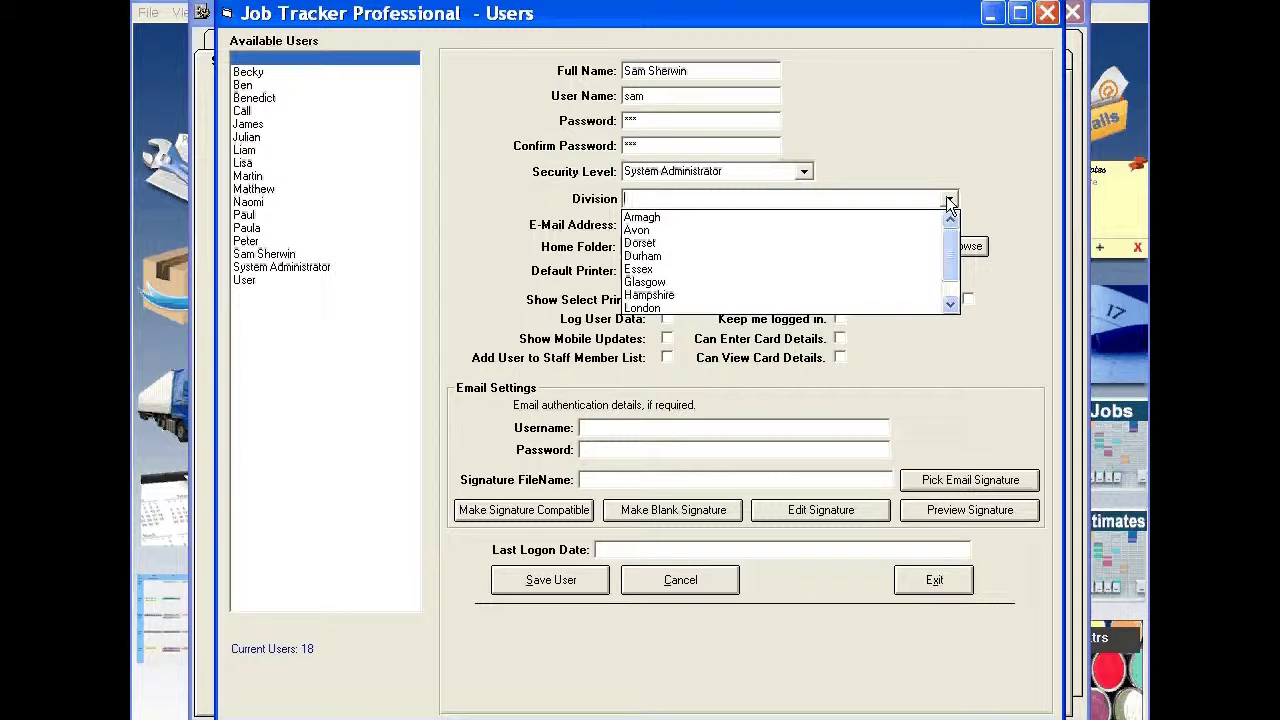
left_click(750, 269)
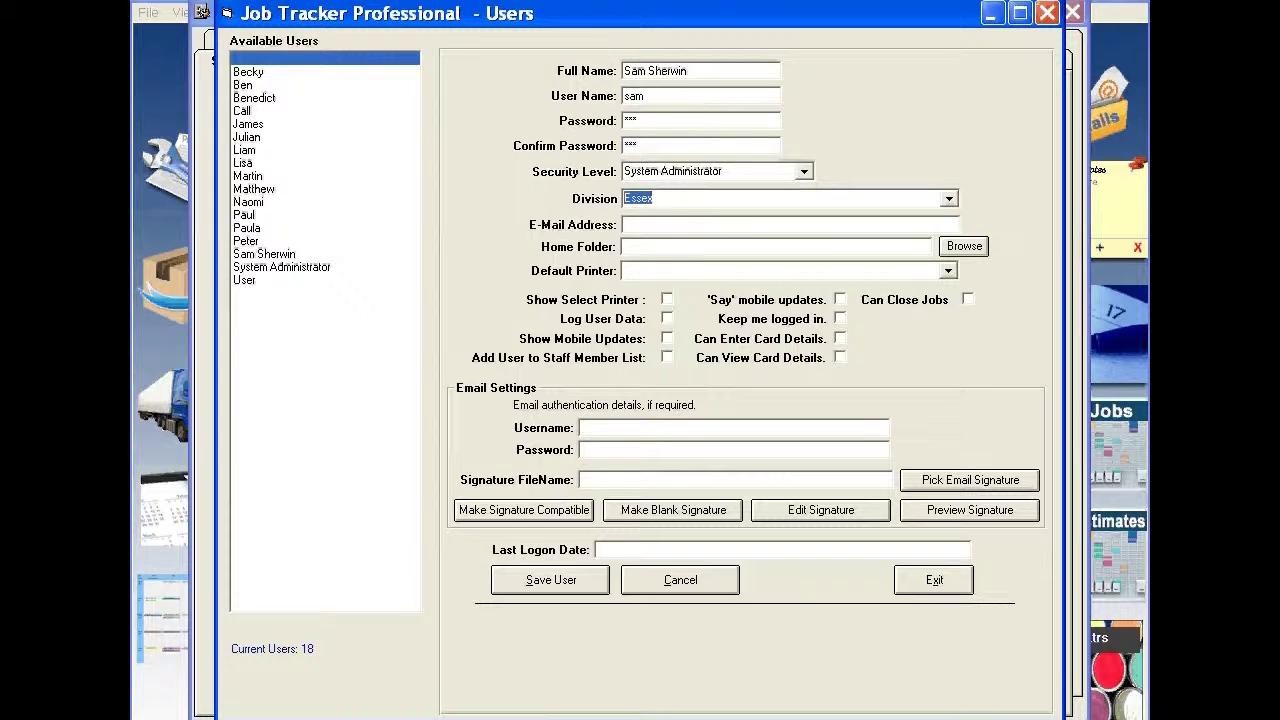
Step: Enter the new user's e-mail address in the E-Mail Address field
key("Tab")
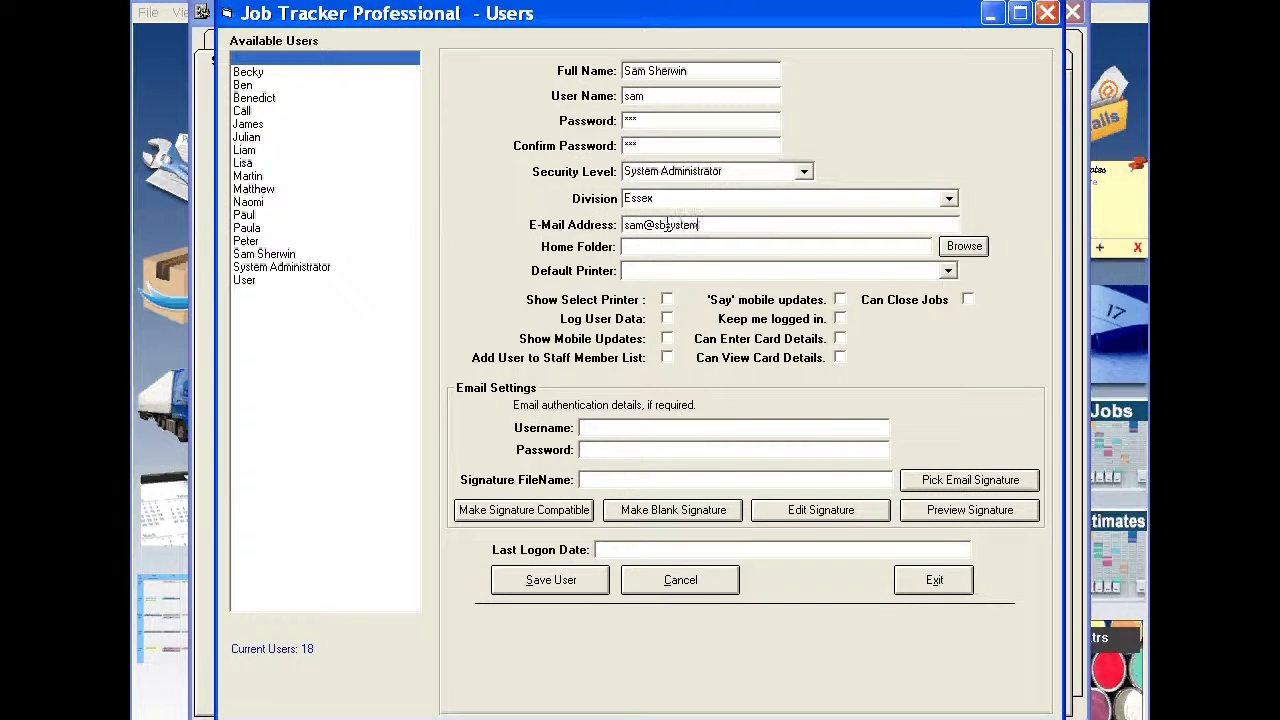
left_click(678, 249)
Step: Browse to the backup folder on 1TB Data (C:) and set C:\backup\ as home folder
left_click(964, 252)
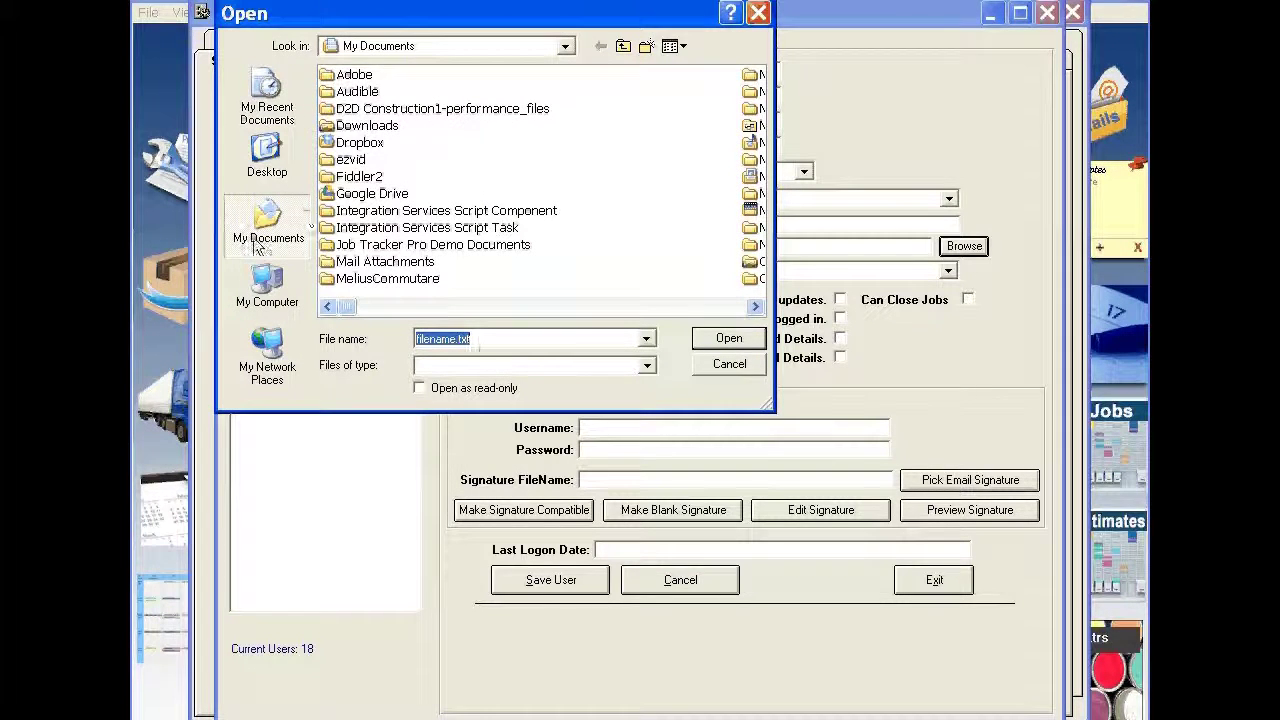
left_click(266, 290)
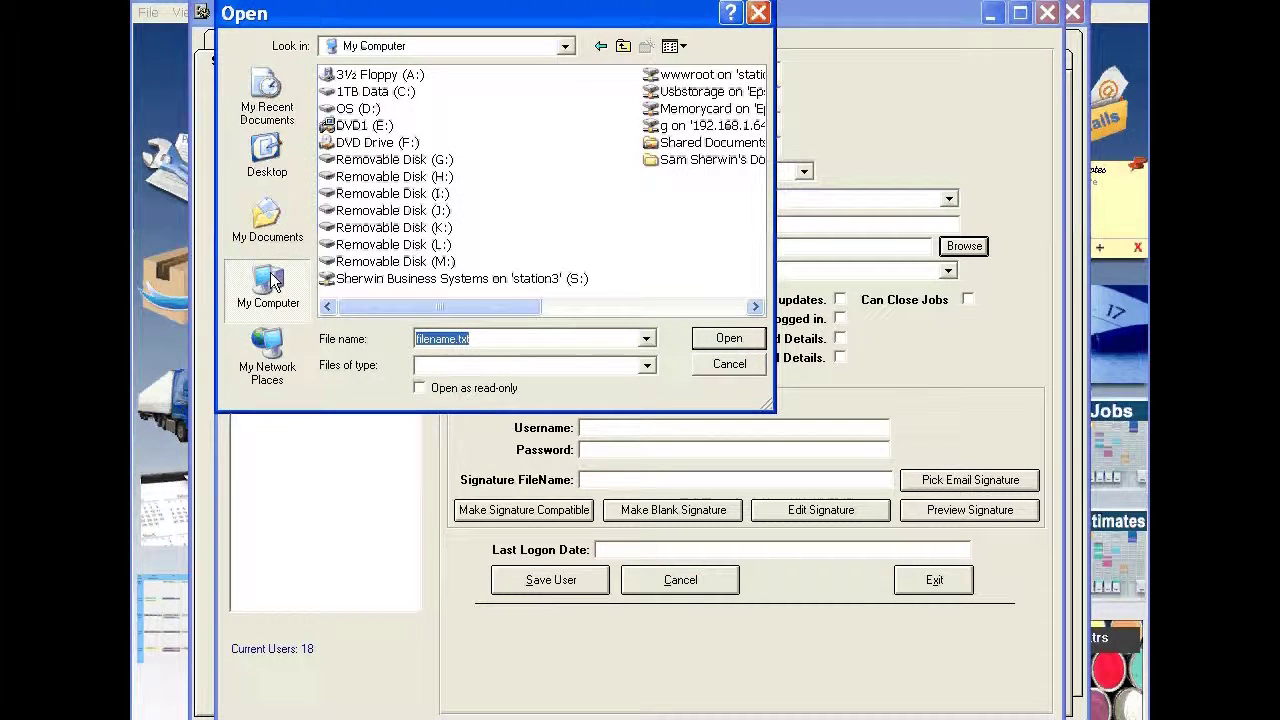
double_click(380, 94)
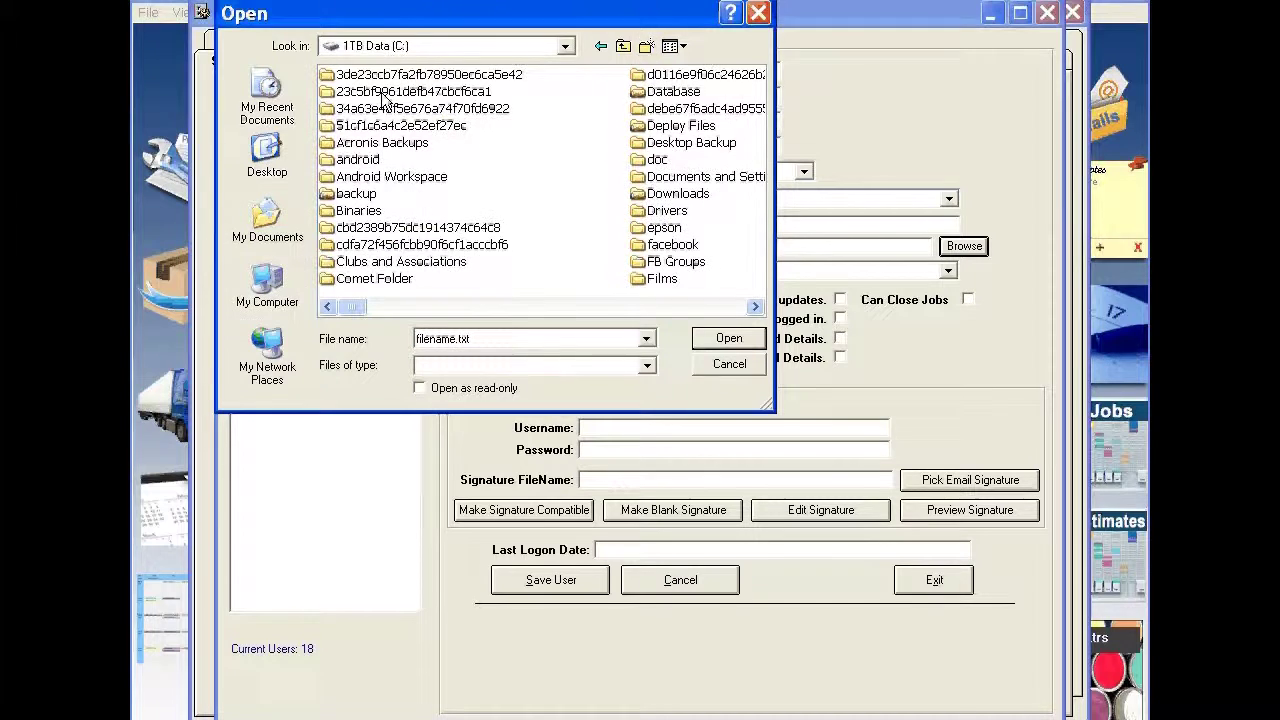
double_click(362, 196)
left_click(718, 342)
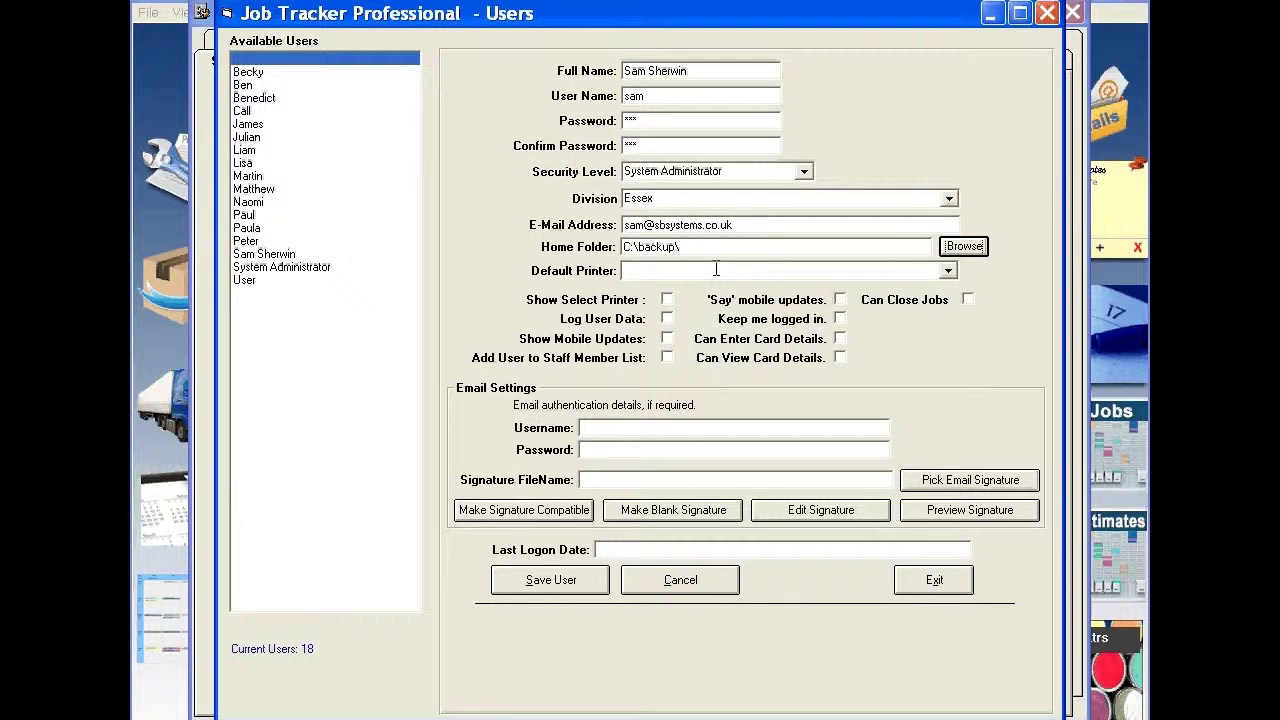
Step: Choose WF-2530 Series(Network) from the Default Printer dropdown
left_click(948, 272)
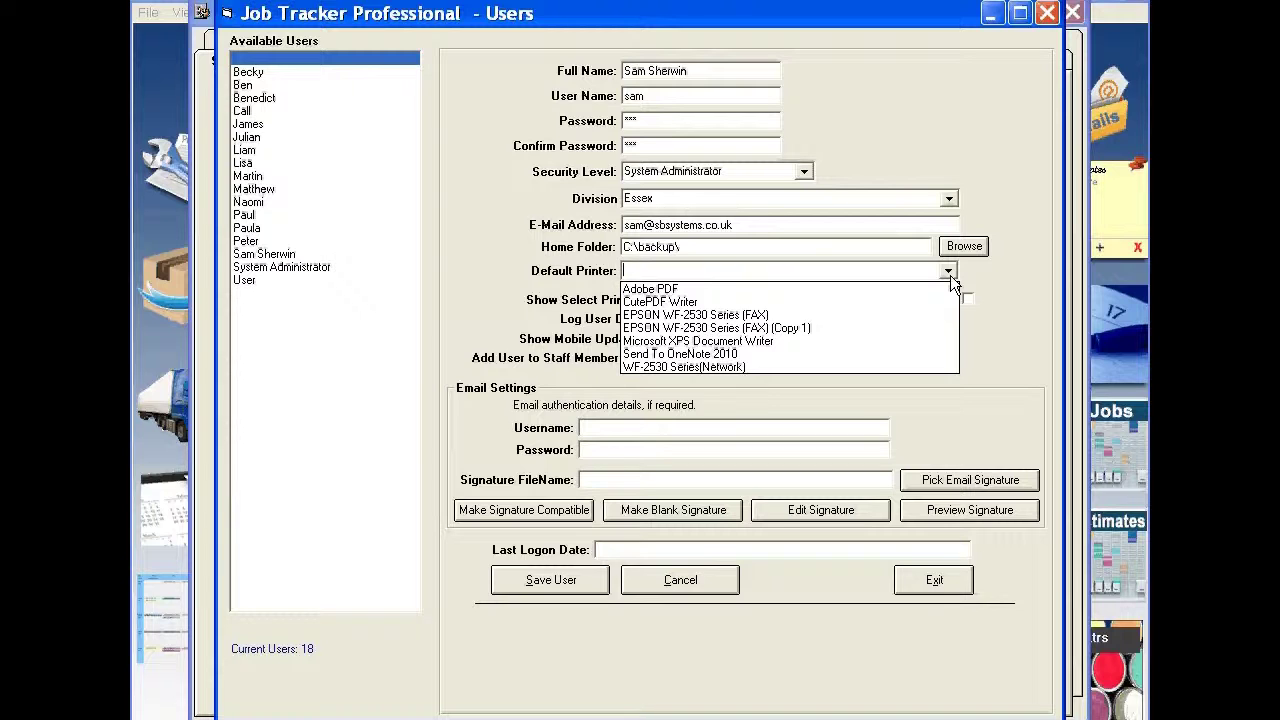
left_click(756, 367)
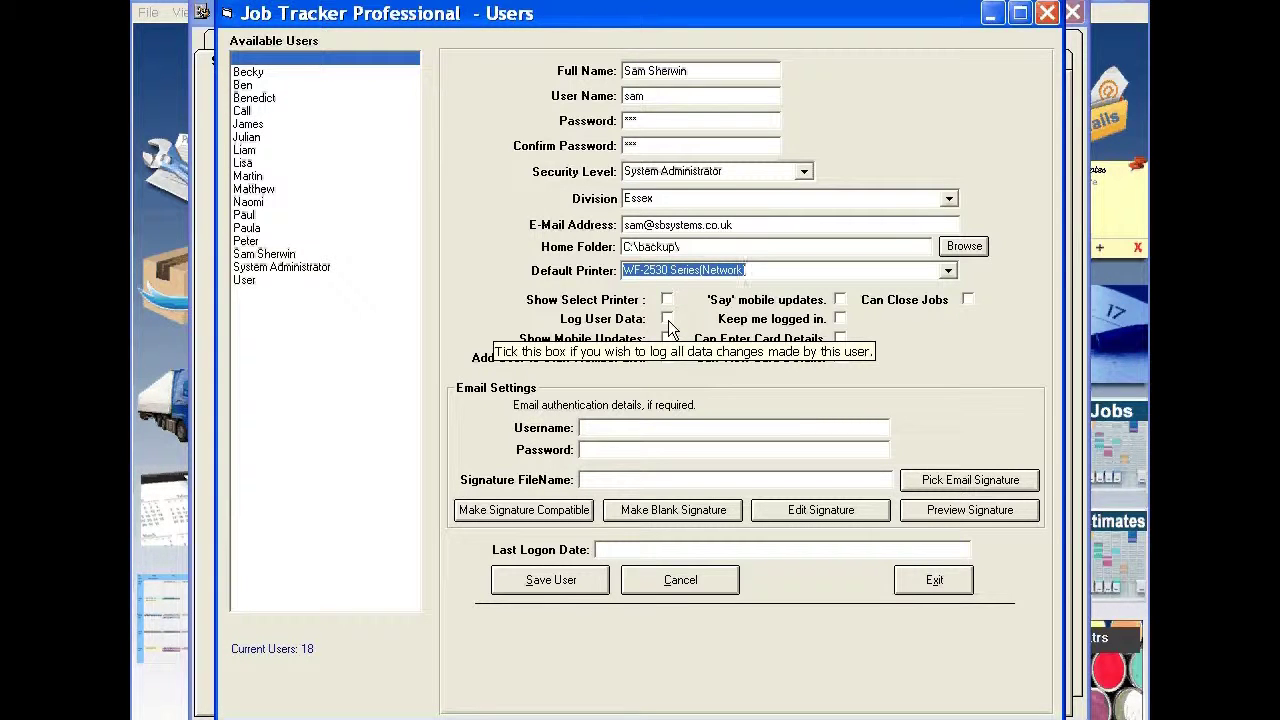
Step: Tick Show Select Printer and Log User Data, then close the Mobile Updates window
left_click(668, 320)
left_click(667, 299)
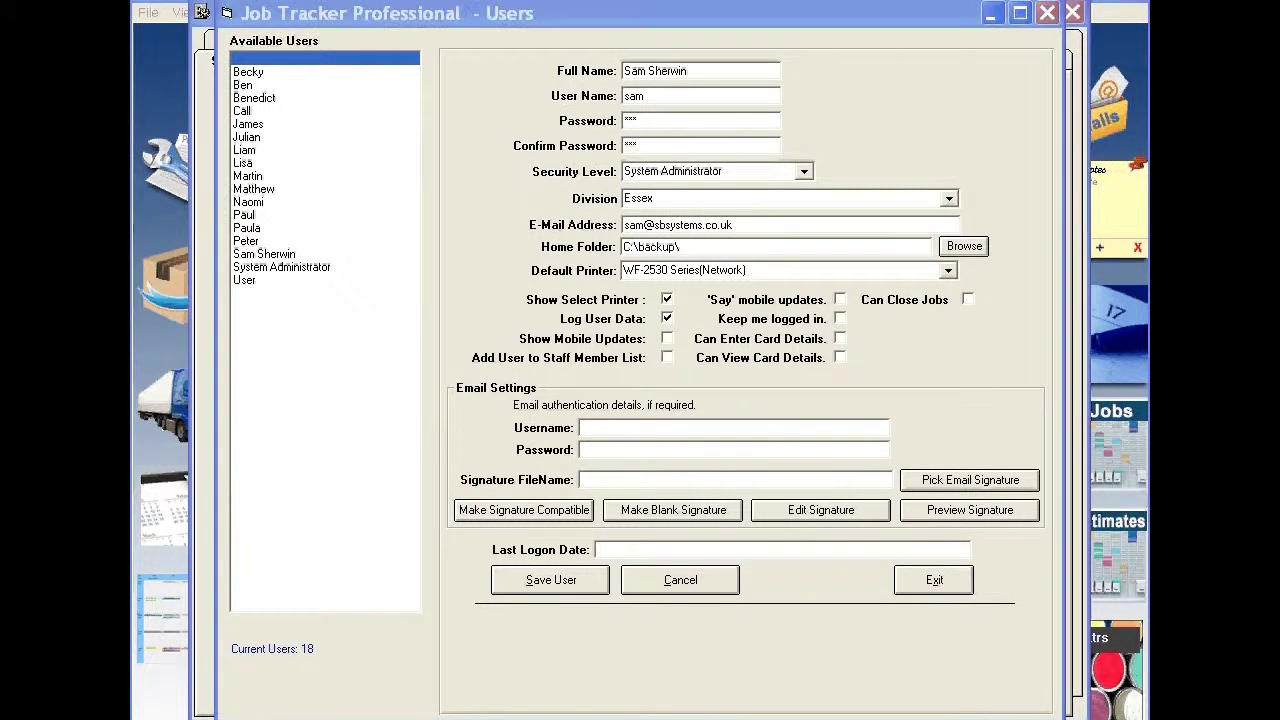
left_click_drag(1279, 28, 588, 69)
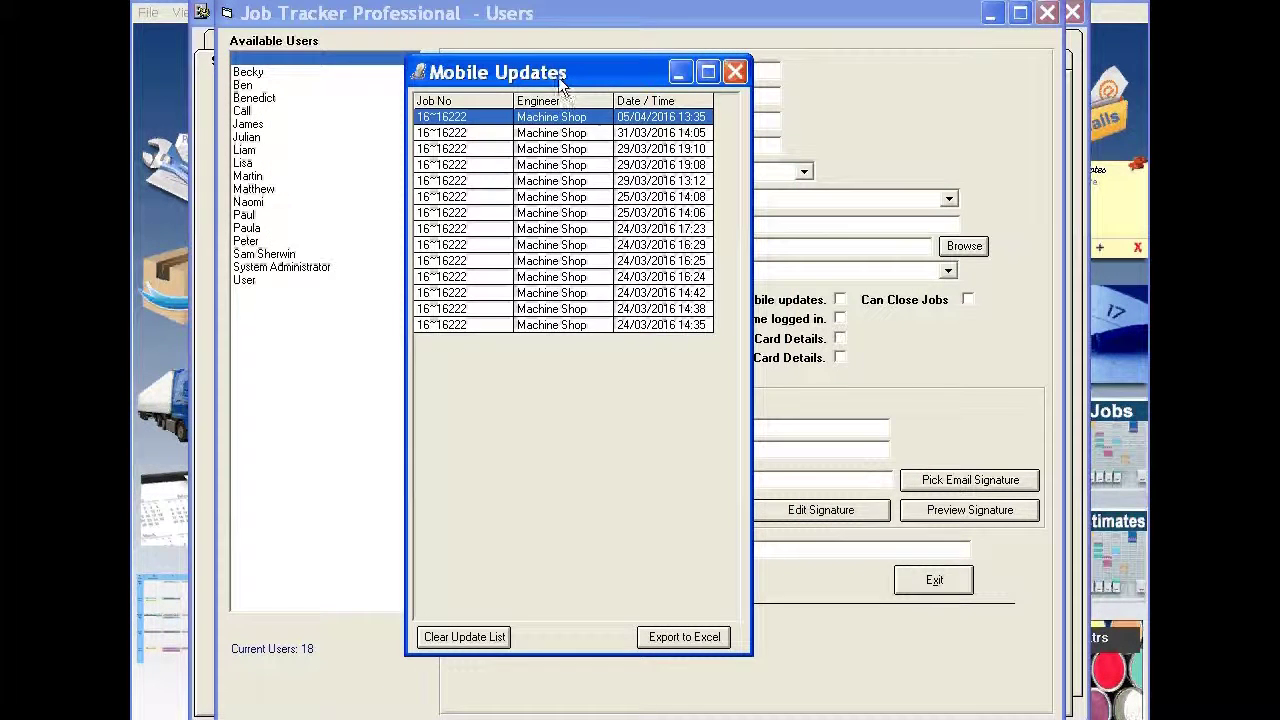
left_click_drag(549, 76, 840, 76)
left_click(1026, 74)
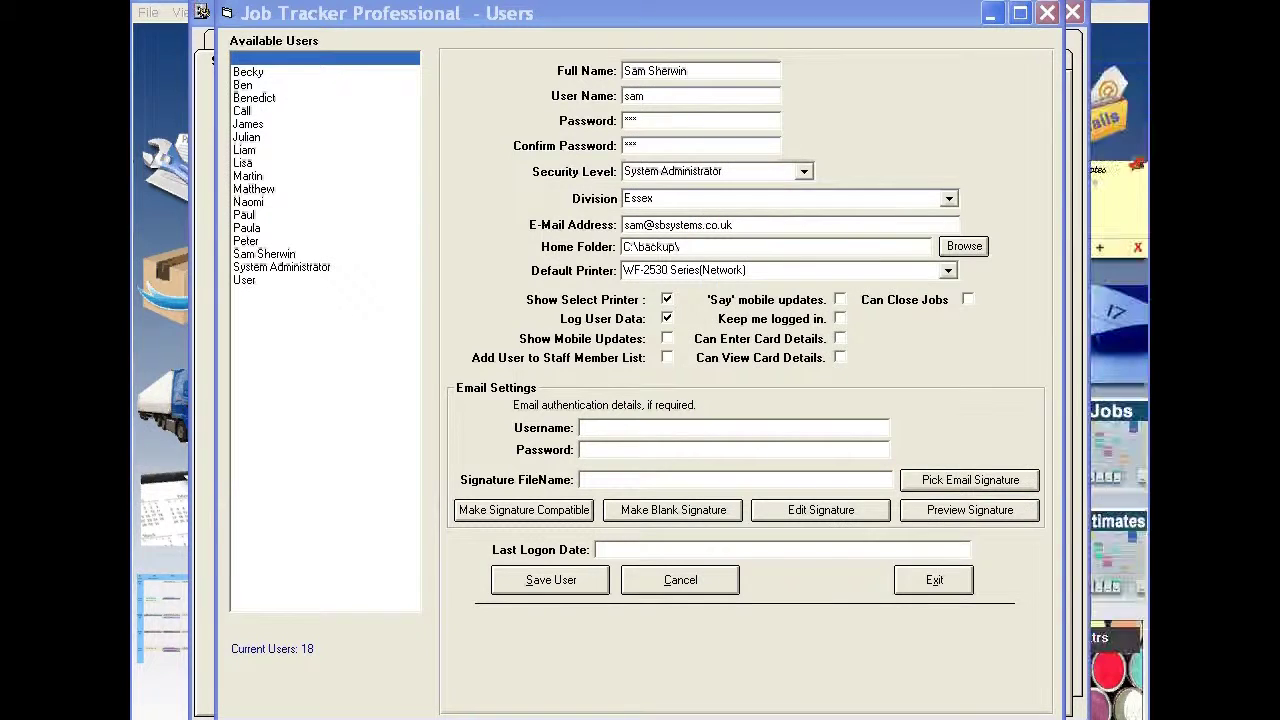
Step: Tick Show Mobile Updates, Add User to Staff Member List, 'Say' mobile updates and Keep me logged in
left_click(668, 337)
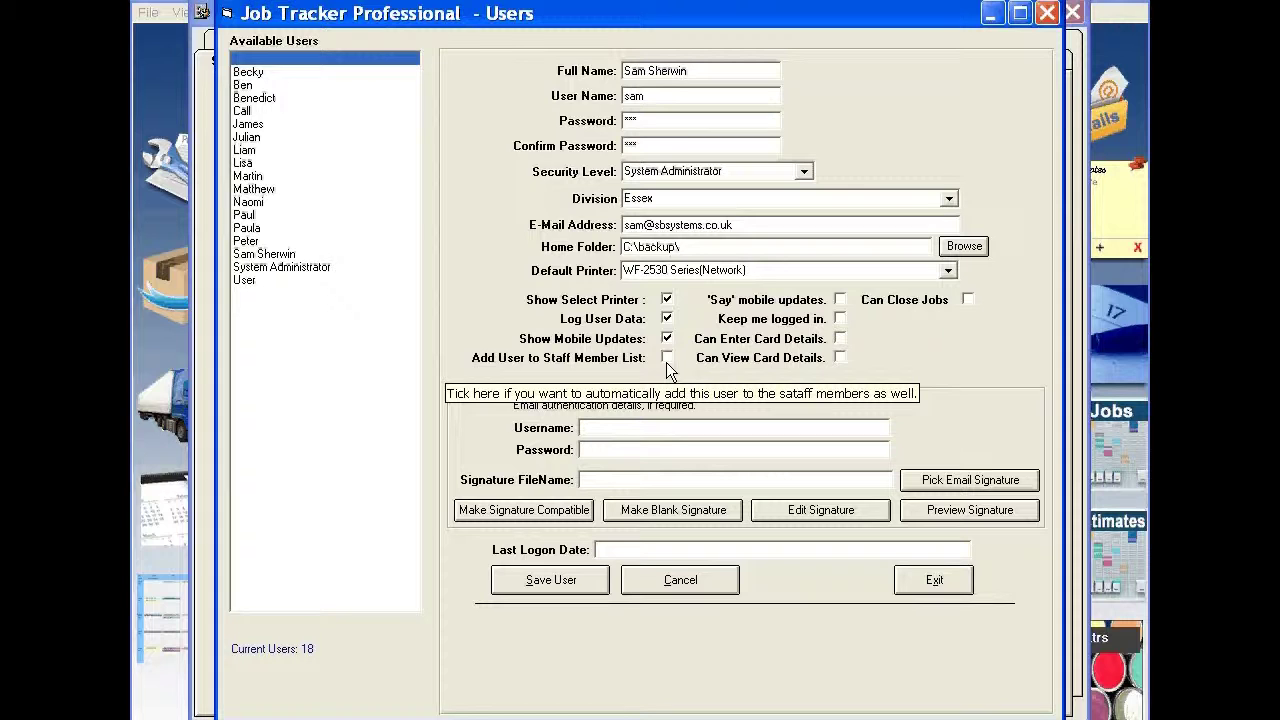
left_click(667, 358)
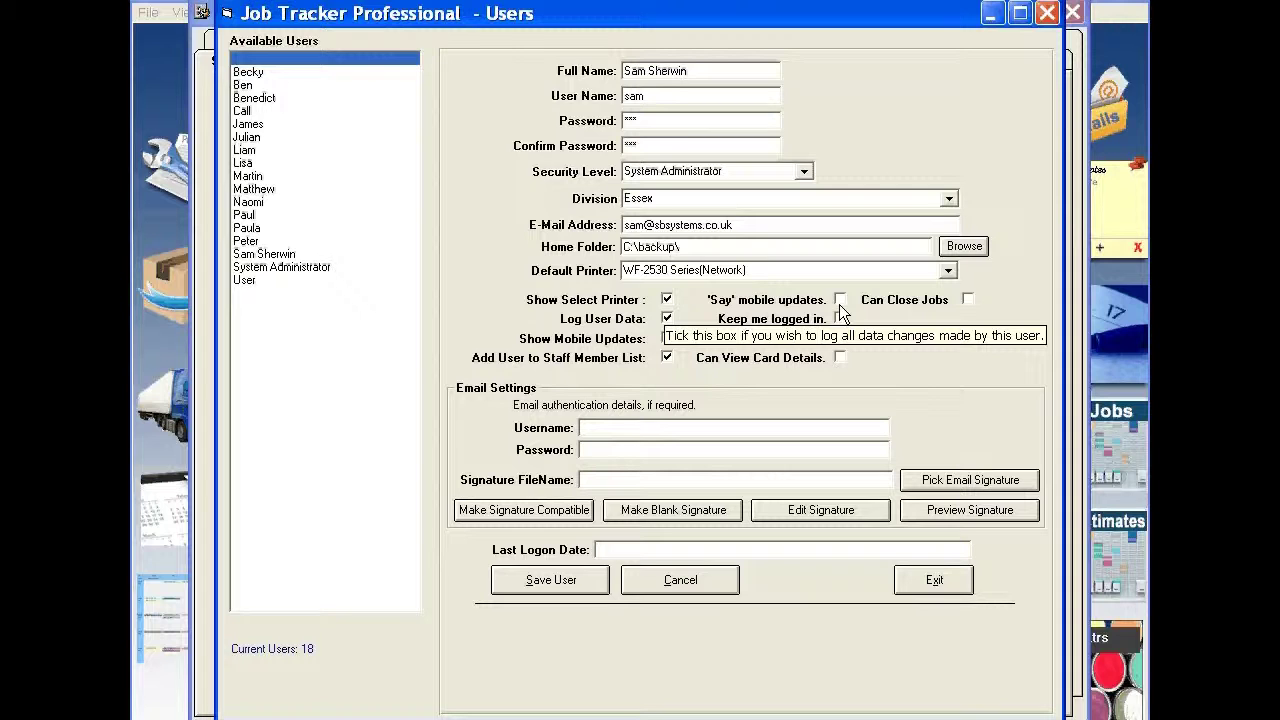
left_click(839, 304)
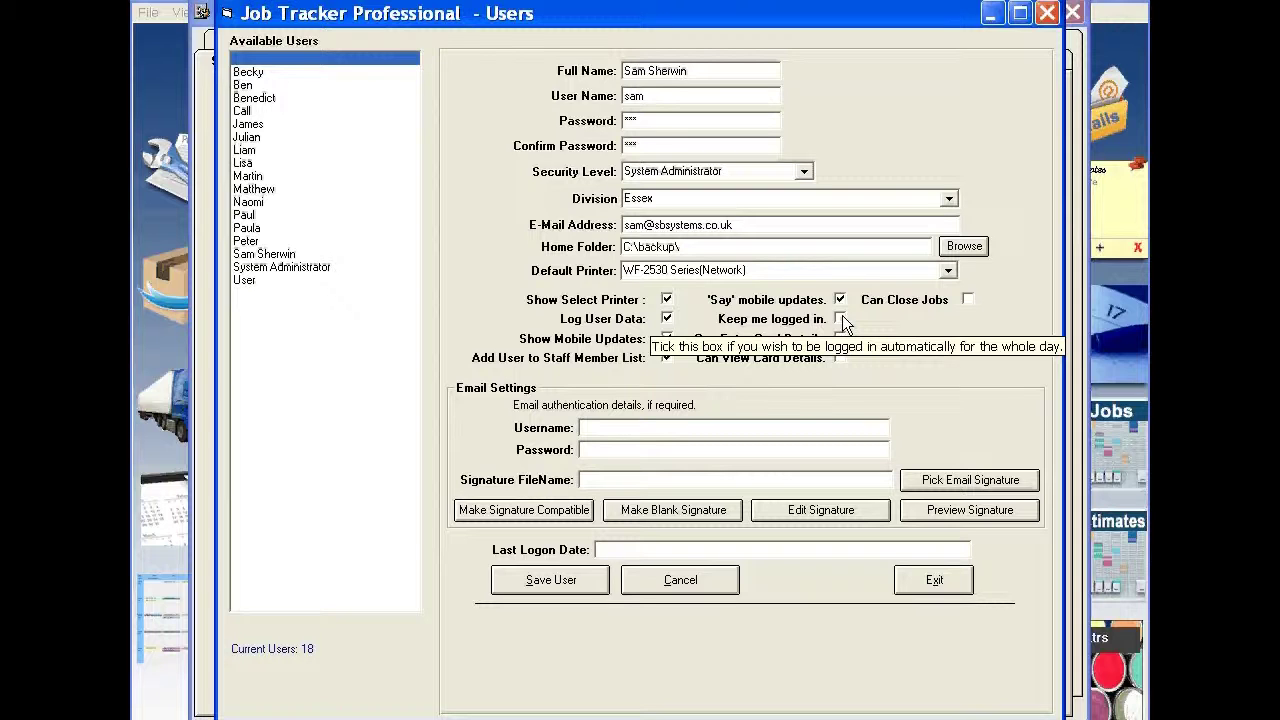
left_click_drag(651, 96, 622, 99)
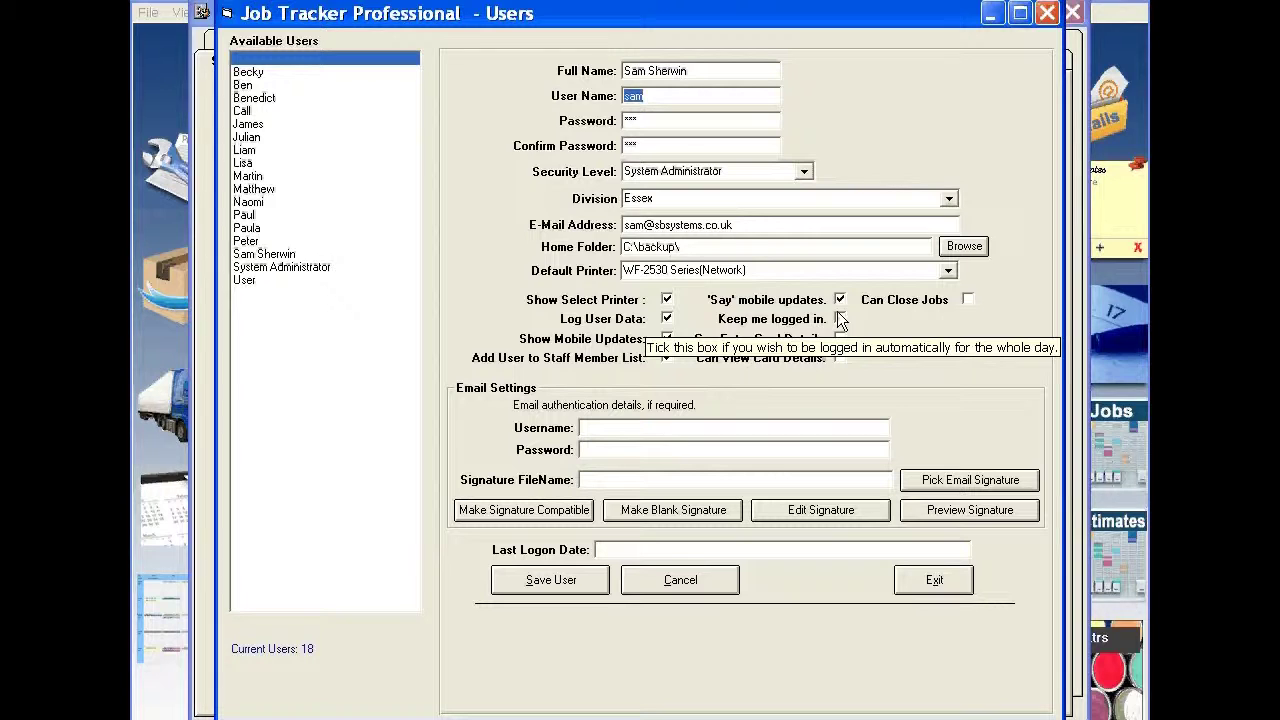
left_click(839, 316)
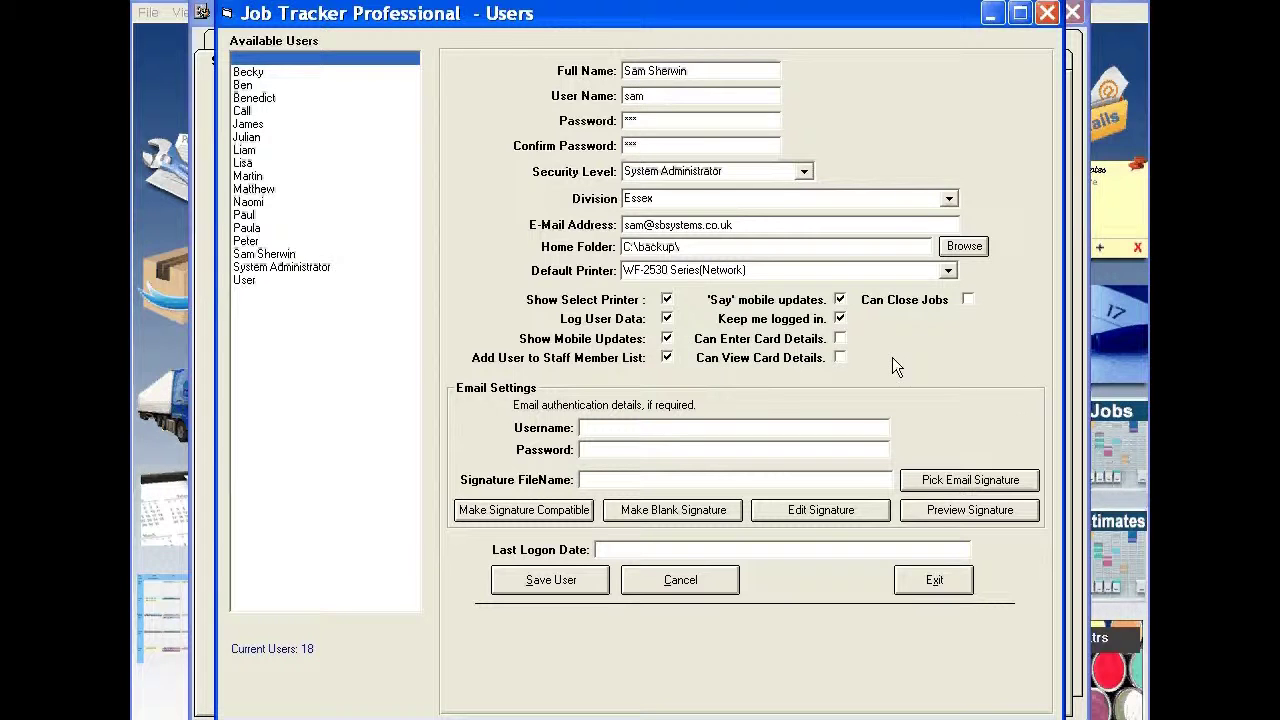
Step: Tick the card details and Can Close Jobs permissions, then fill the email authentication fields and pick a signature file
left_click(841, 338)
left_click(968, 299)
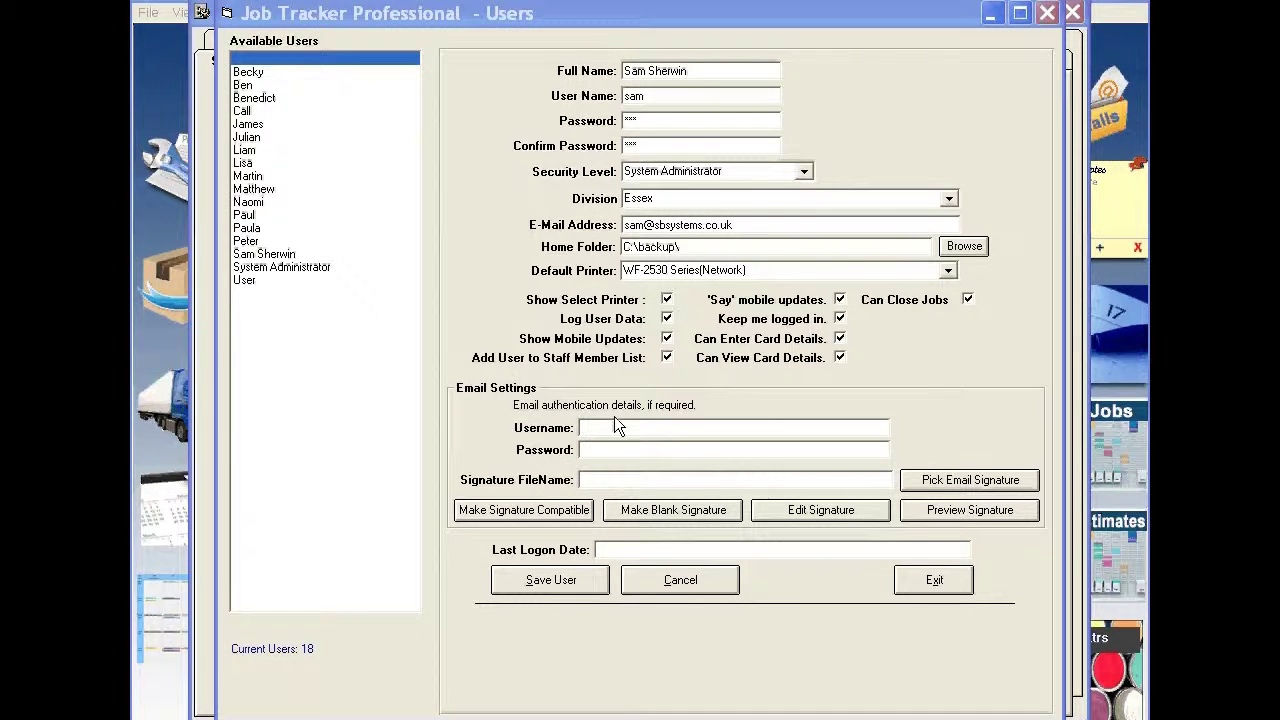
left_click(658, 431)
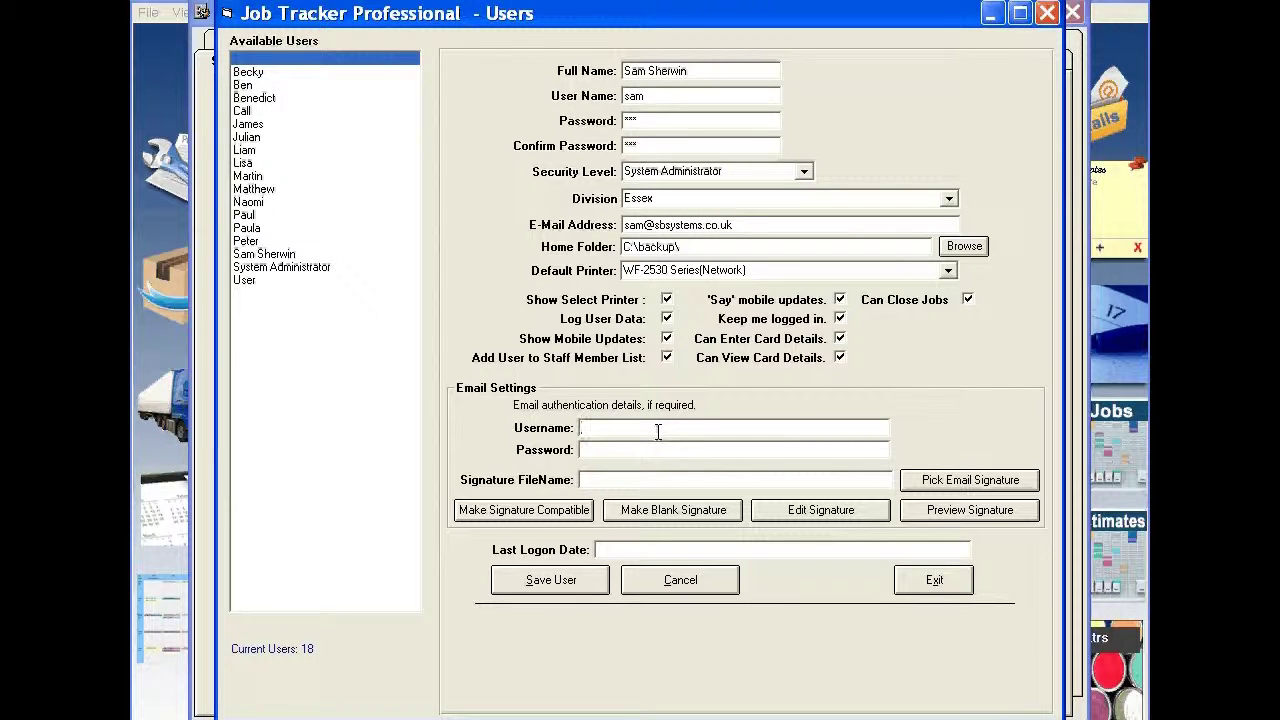
left_click(653, 450)
left_click(981, 482)
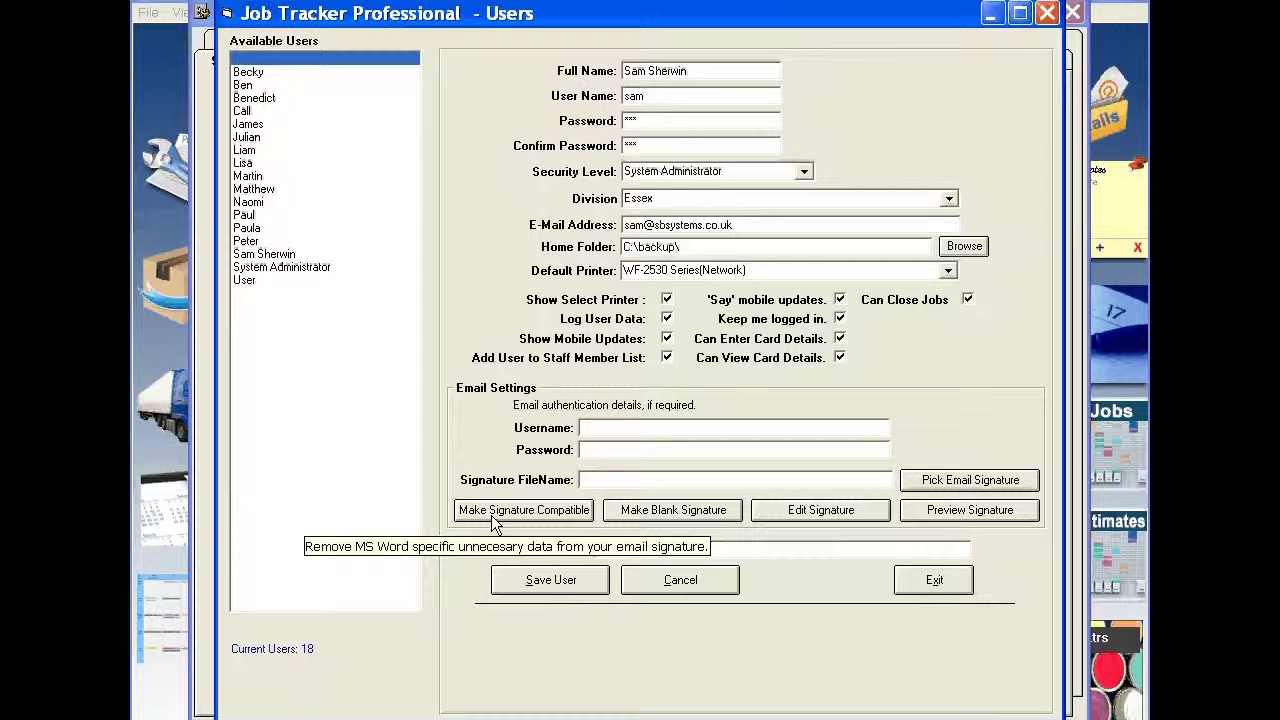
Step: Save the new user, bringing the count to 19, and exit to Setup's Security / Users tab
left_click(547, 582)
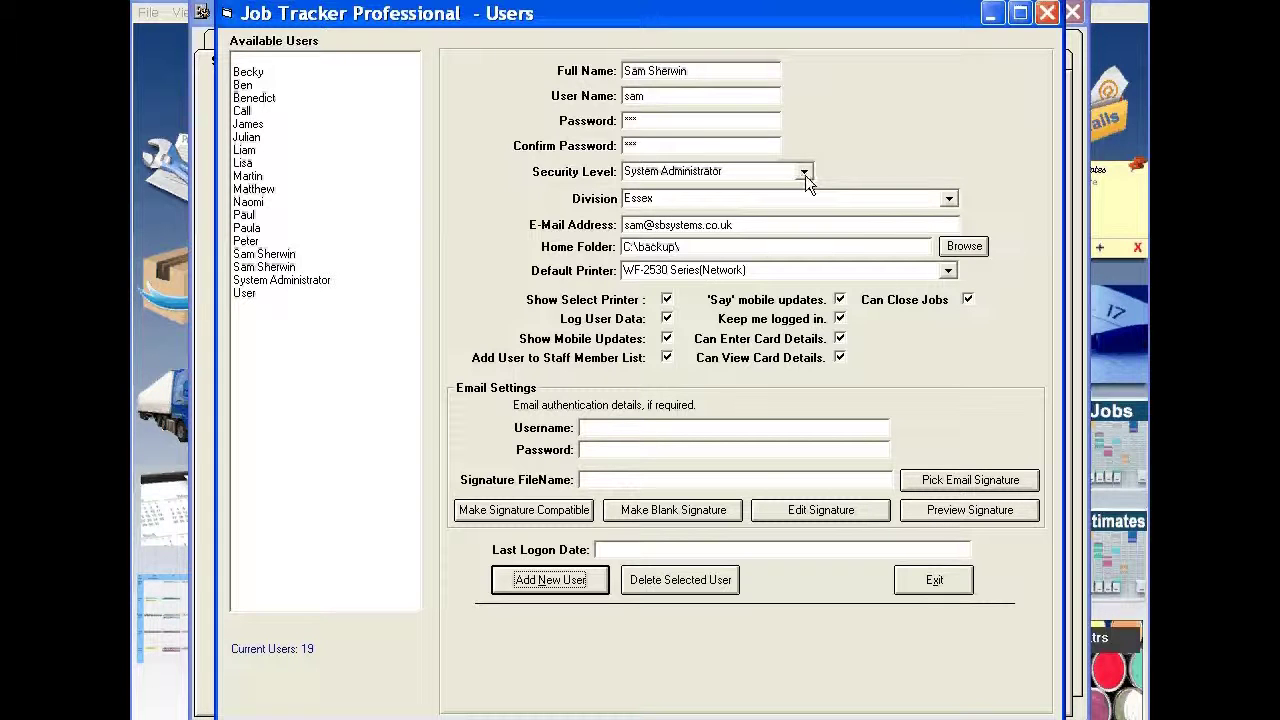
left_click(933, 580)
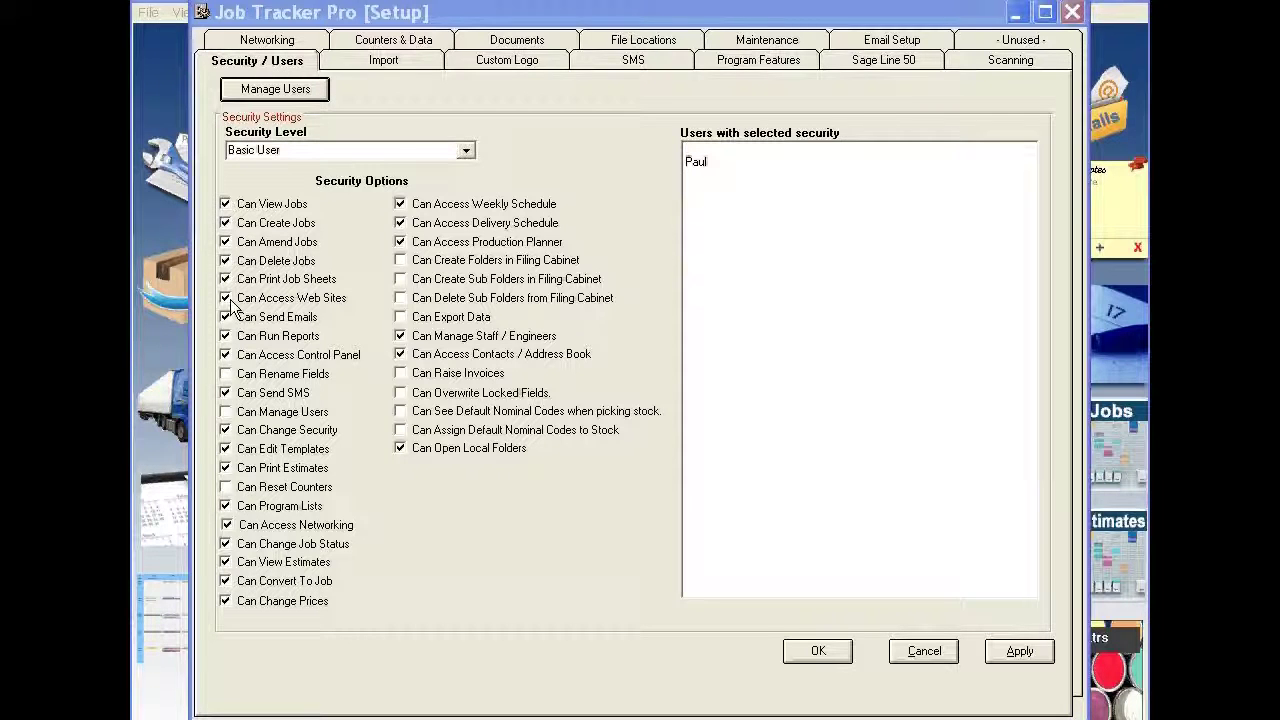
Step: Select the System Administrator security level, untick Can Delete Jobs, and apply the change
left_click(468, 150)
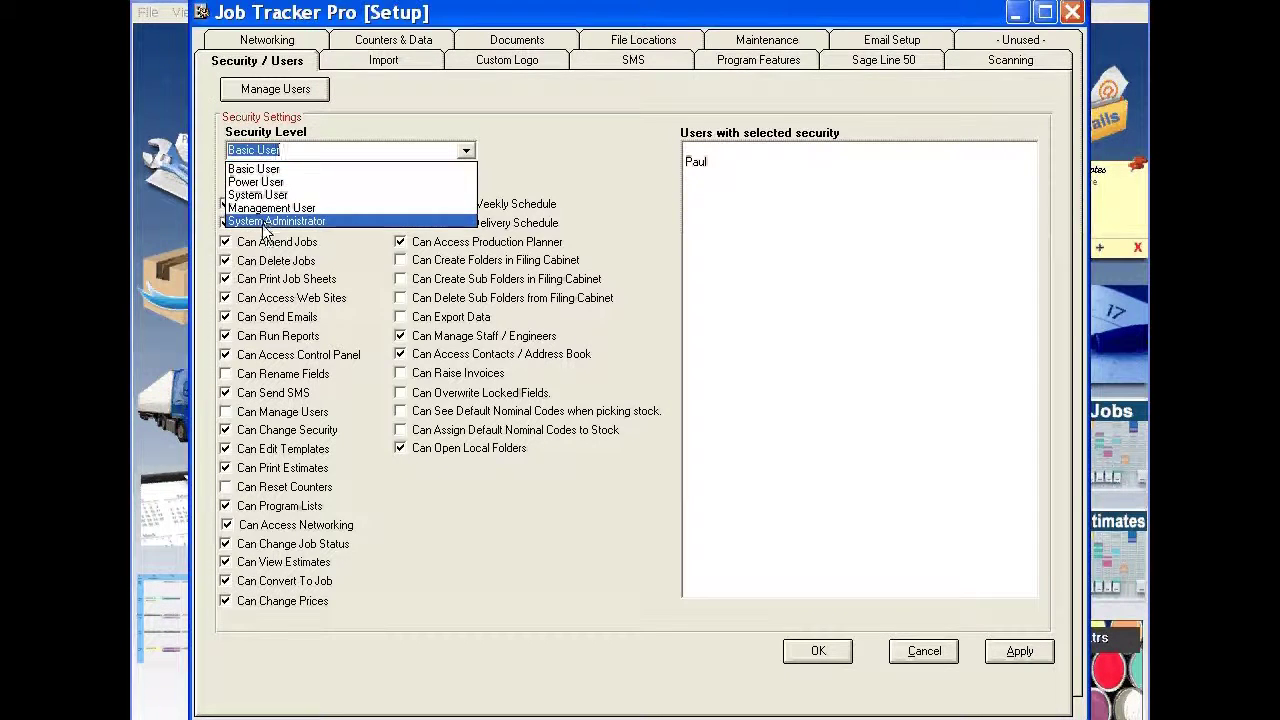
left_click(272, 145)
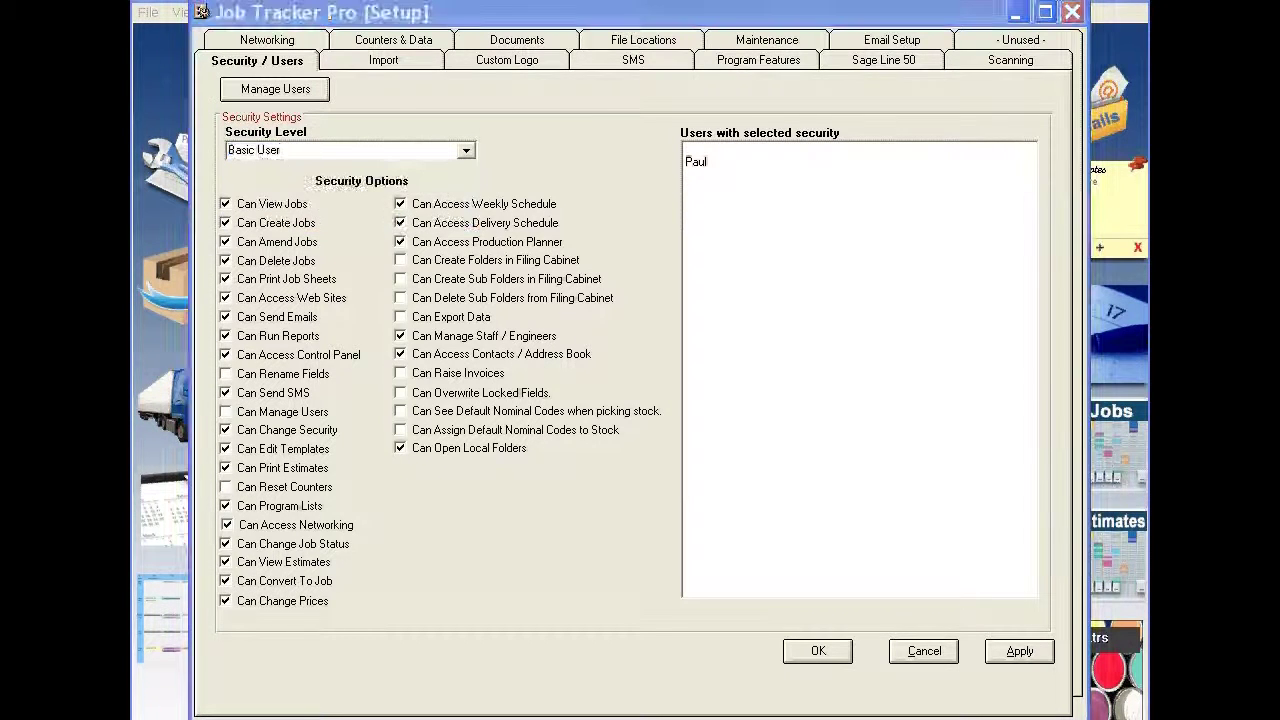
left_click(467, 150)
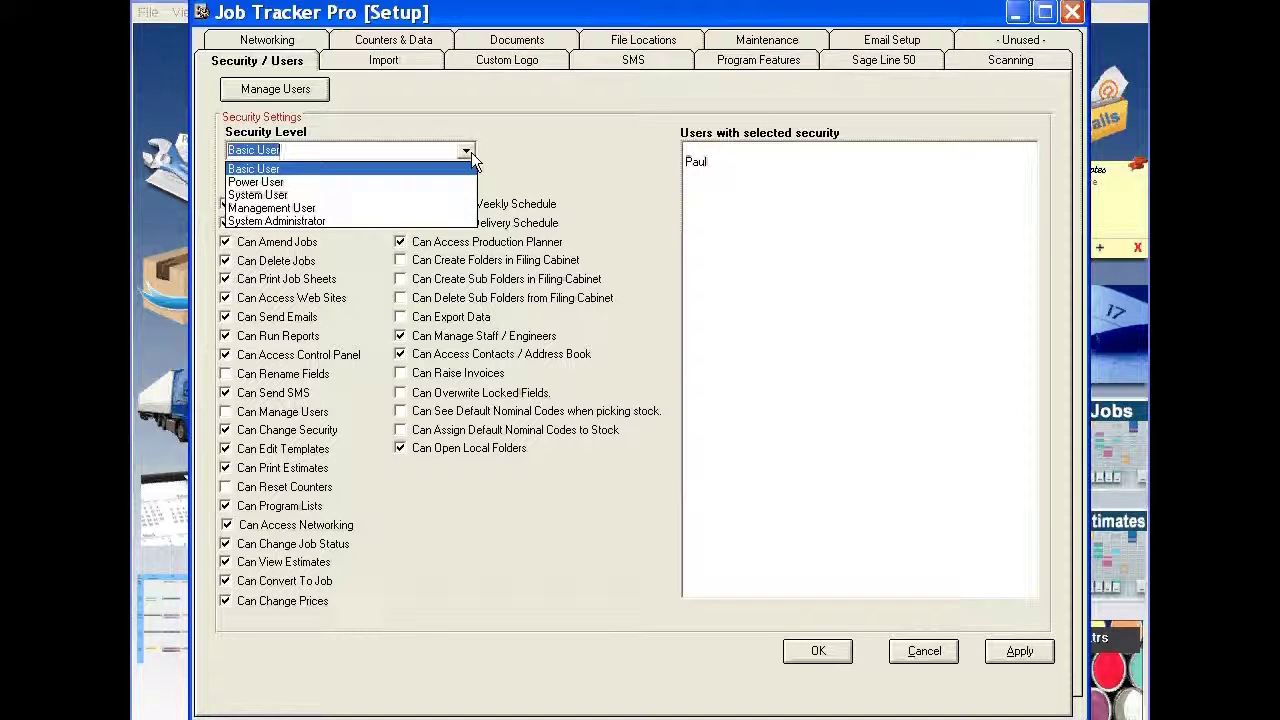
left_click(323, 220)
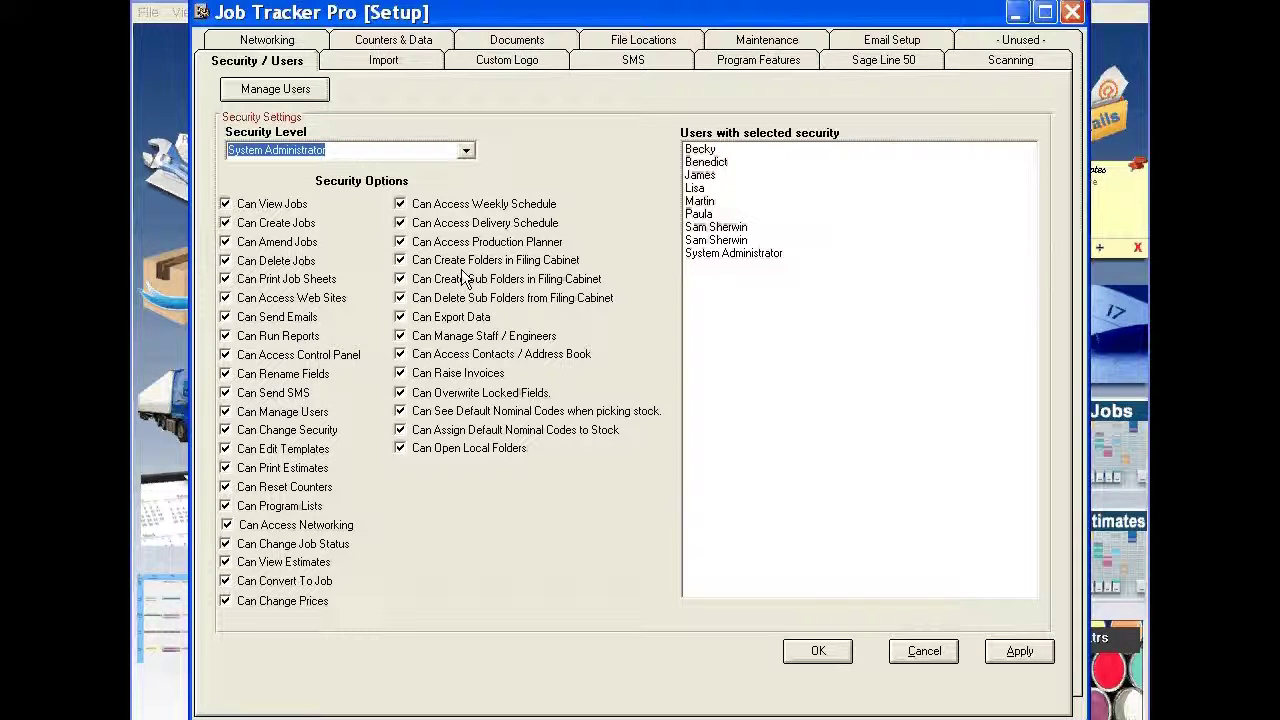
left_click(240, 262)
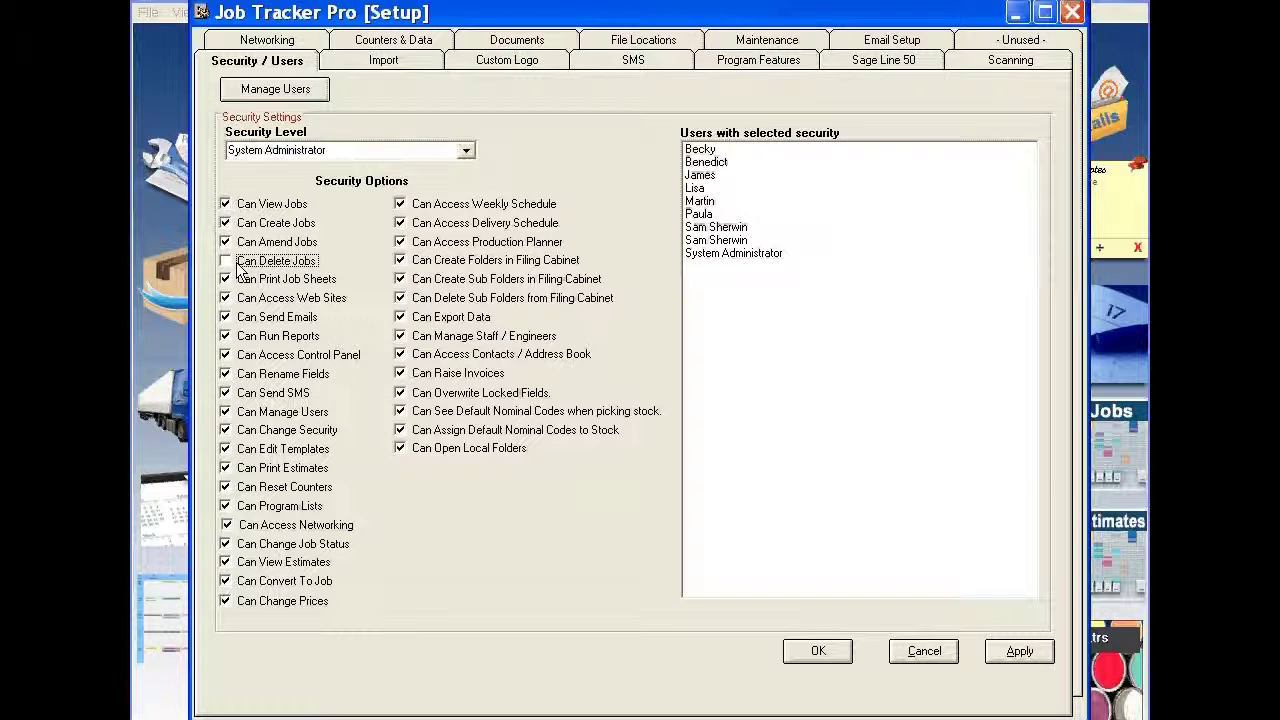
left_click(1018, 652)
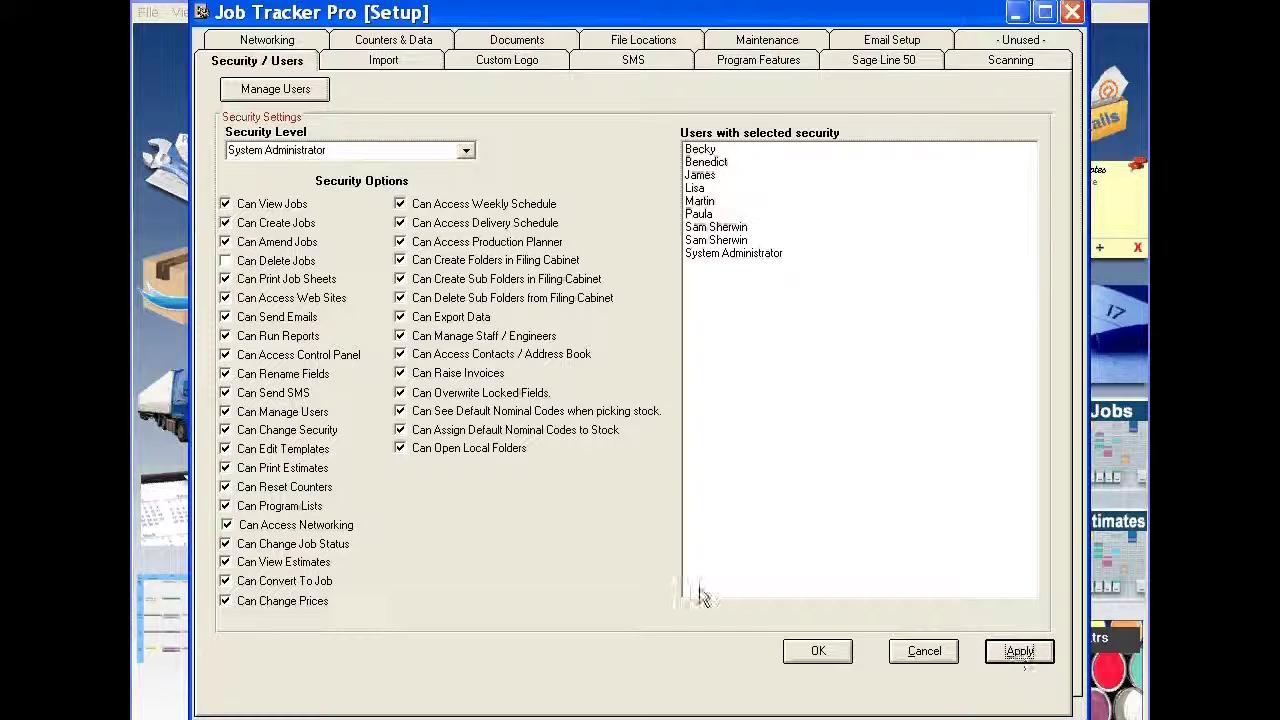